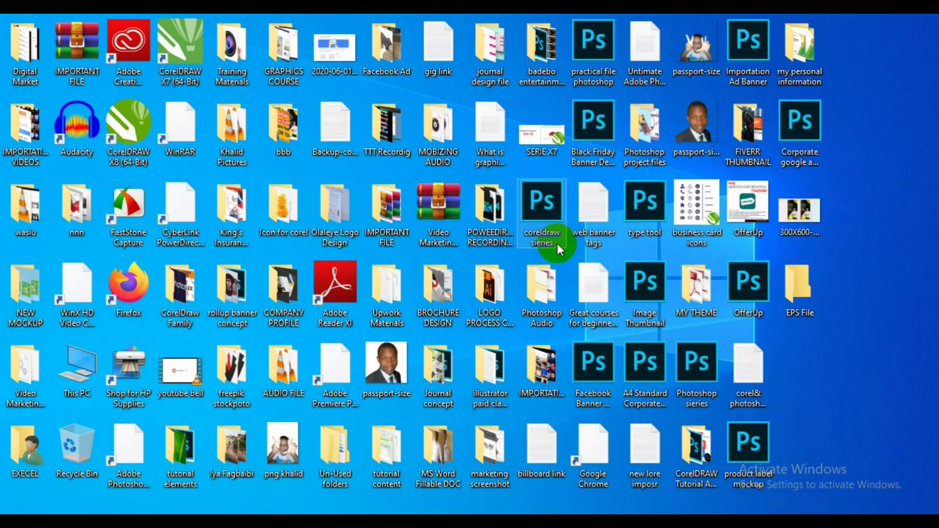
# - Select the 1.23 MB EPS File folder among the desktop icons
pyautogui.click(774, 296)
pyautogui.click(797, 298)
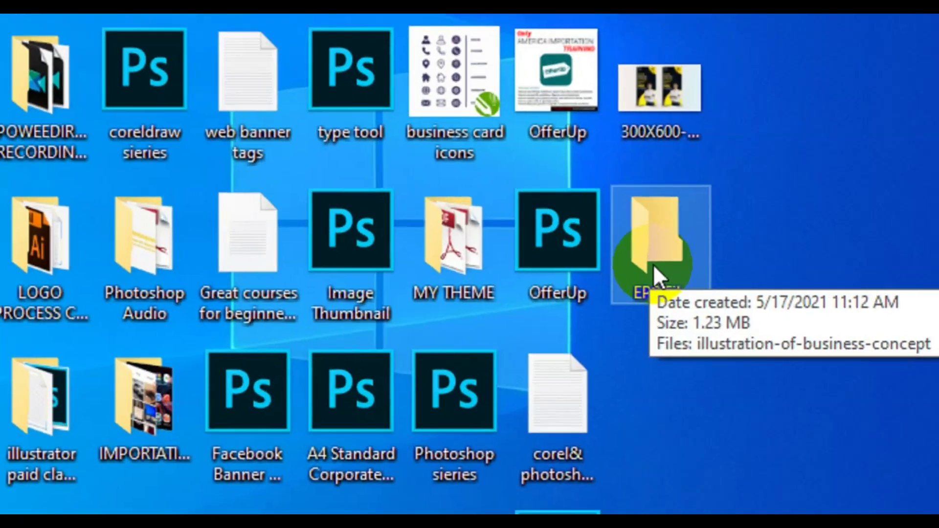
# - Open the EPS File folder maximized and select the illustration-of-business-concept ZIP archive
pyautogui.click(797, 298)
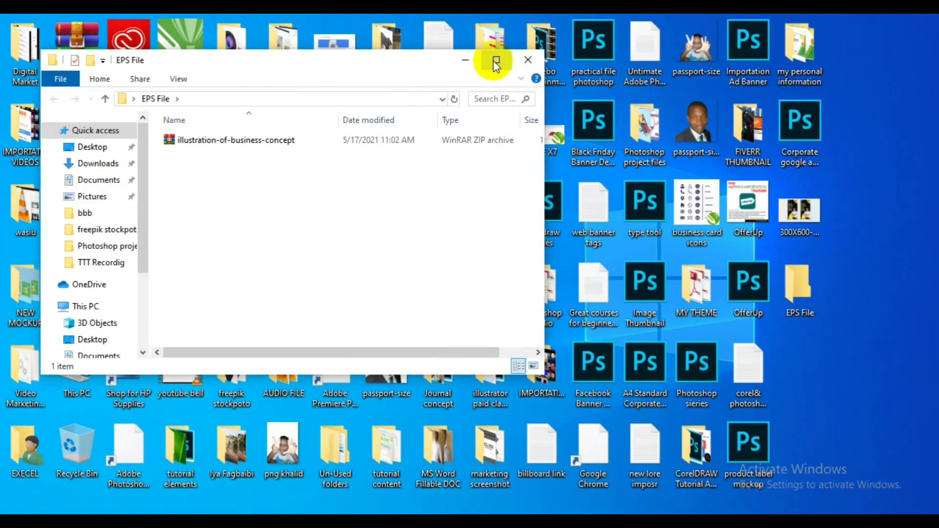
pyautogui.click(496, 59)
pyautogui.click(430, 101)
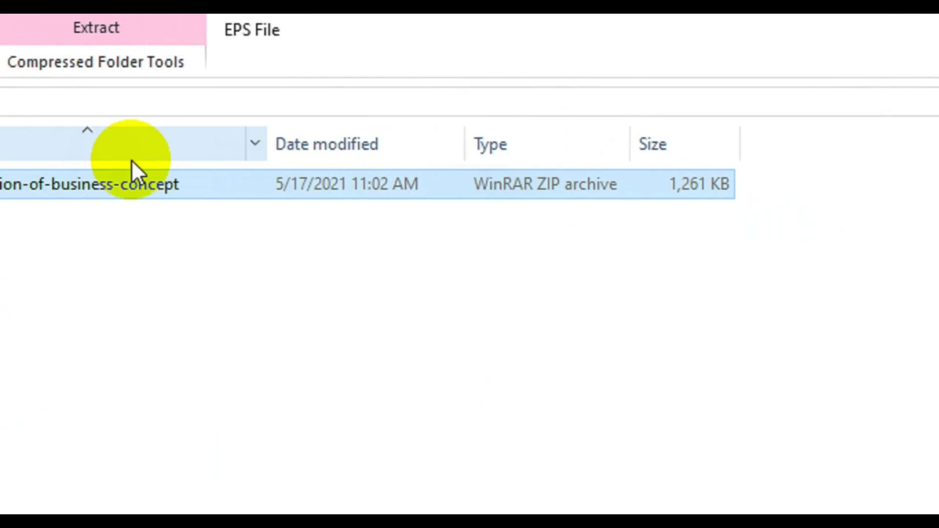
pyautogui.doubleClick(167, 186)
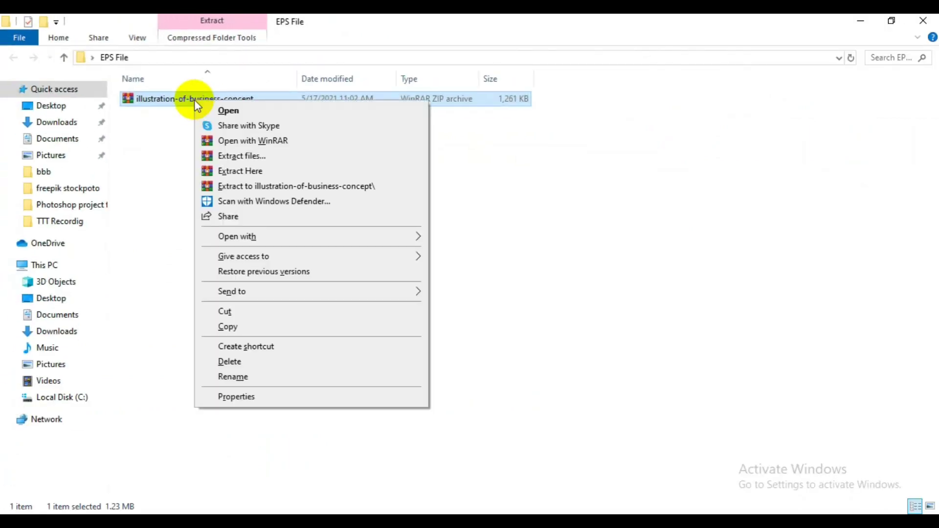
# - Extract the archive here, then check 9271 EPS, 9271 JPG, the ZIP and both license files
pyautogui.click(255, 171)
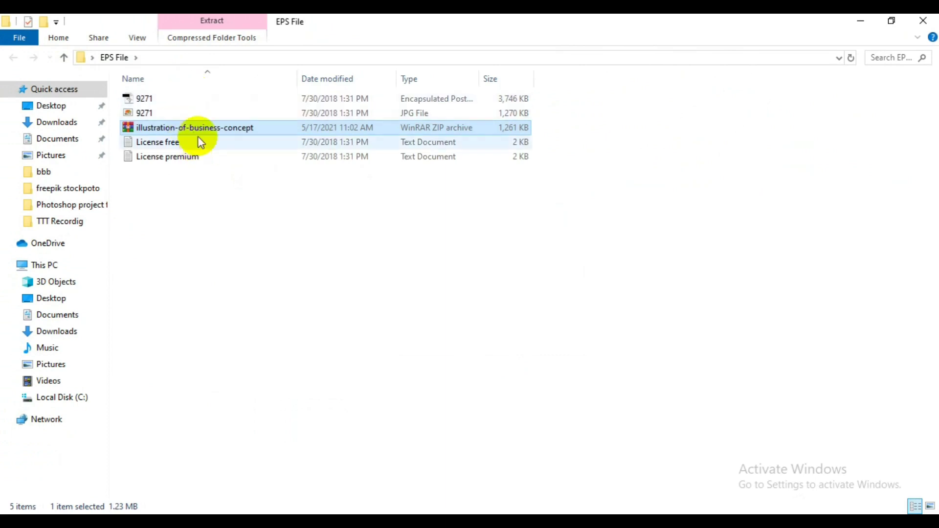
pyautogui.click(187, 101)
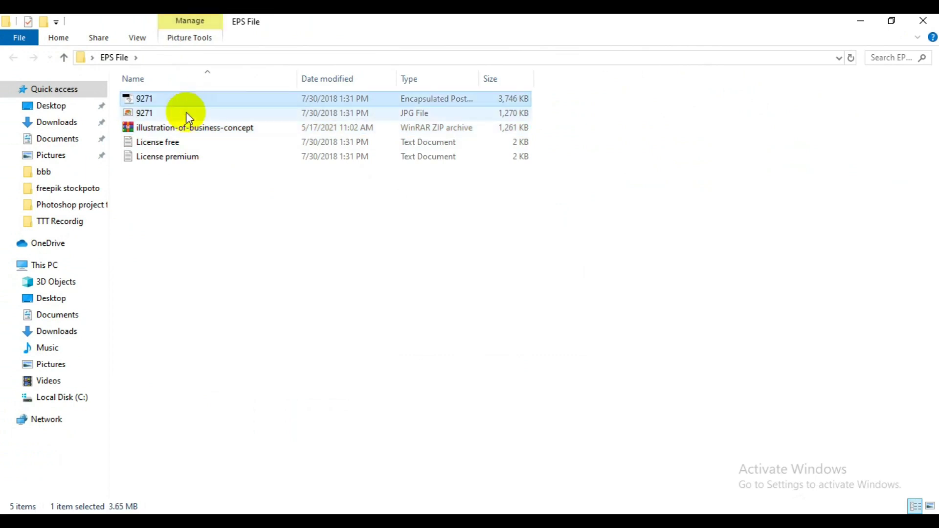
pyautogui.click(186, 113)
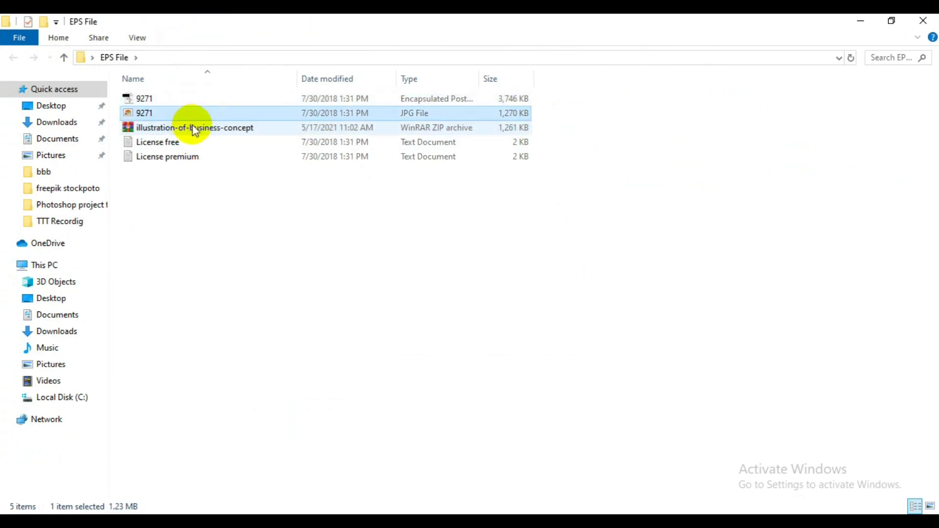
pyautogui.click(195, 129)
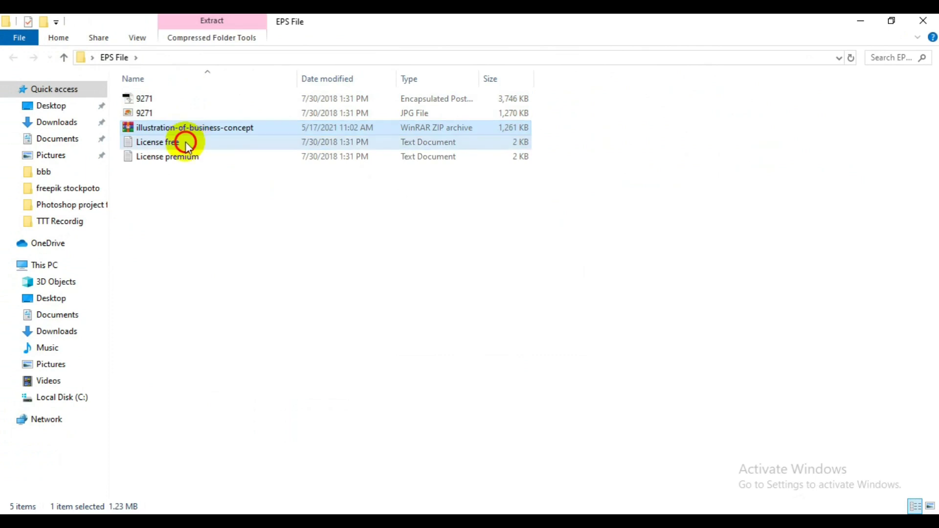
pyautogui.click(186, 142)
pyautogui.click(187, 155)
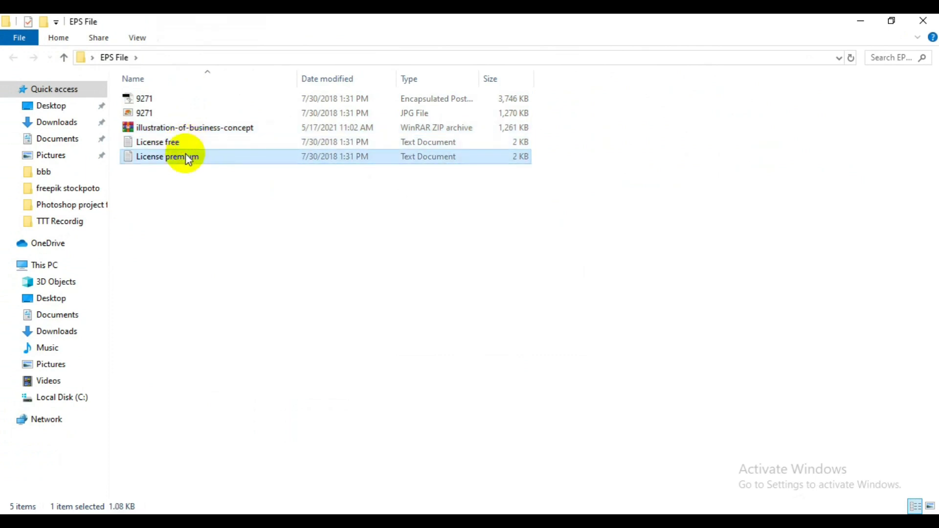
# - Permanently delete the License free and License premium text files
pyautogui.click(186, 142)
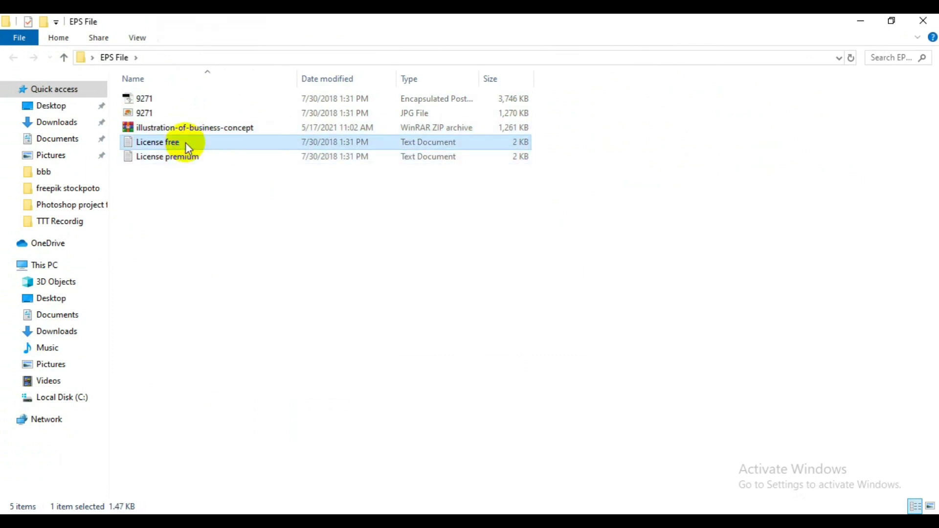
pyautogui.hotkey('shift', 'Up')
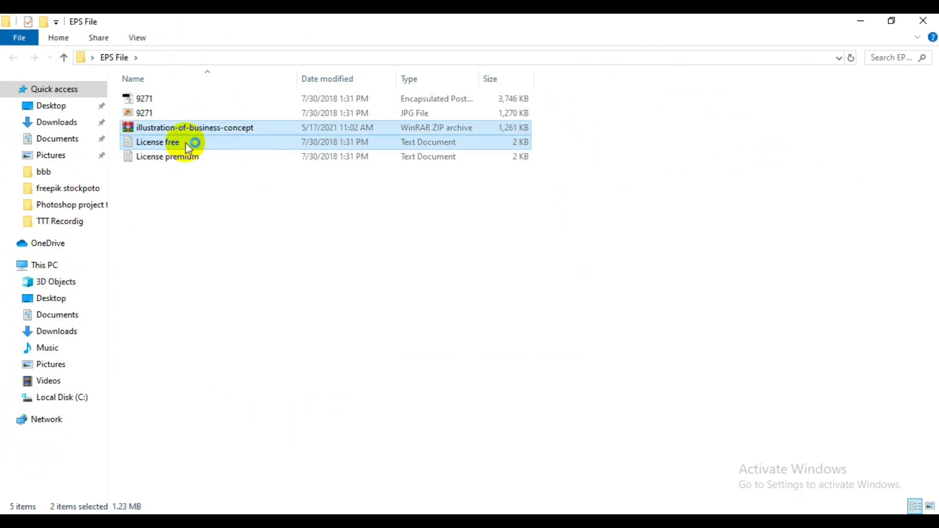
pyautogui.hotkey('shift', 'Down')
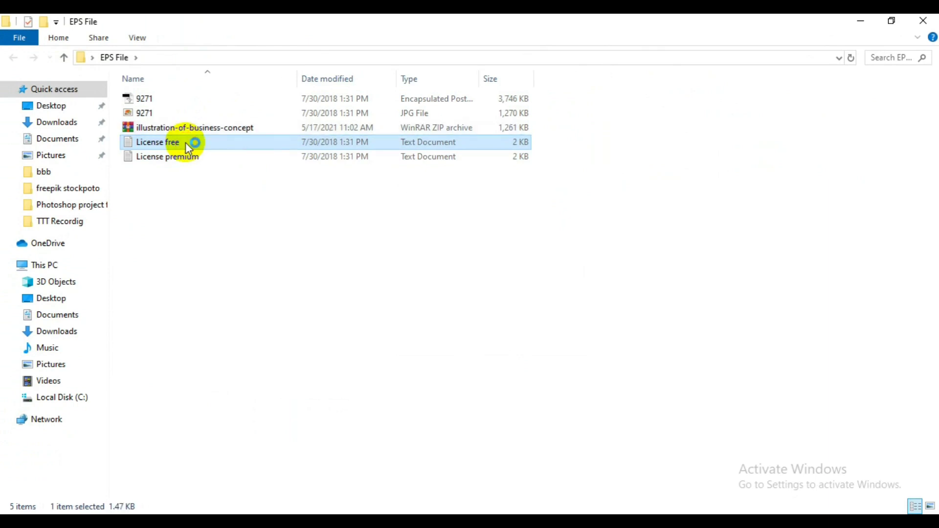
pyautogui.hotkey('shift', 'Down')
pyautogui.hotkey('shift', 'Delete')
pyautogui.press('Return')
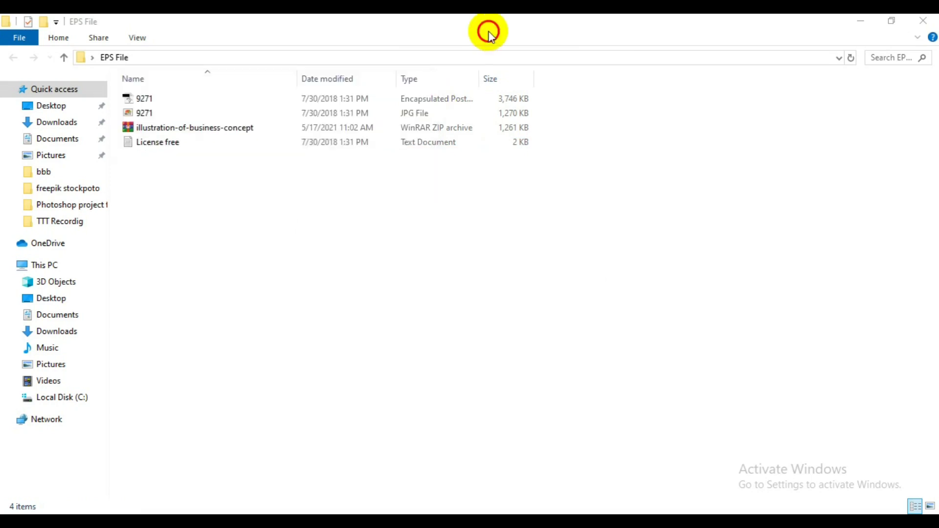
# - Permanently delete 9271 JPG, leaving 9271 EPS selected
pyautogui.click(233, 113)
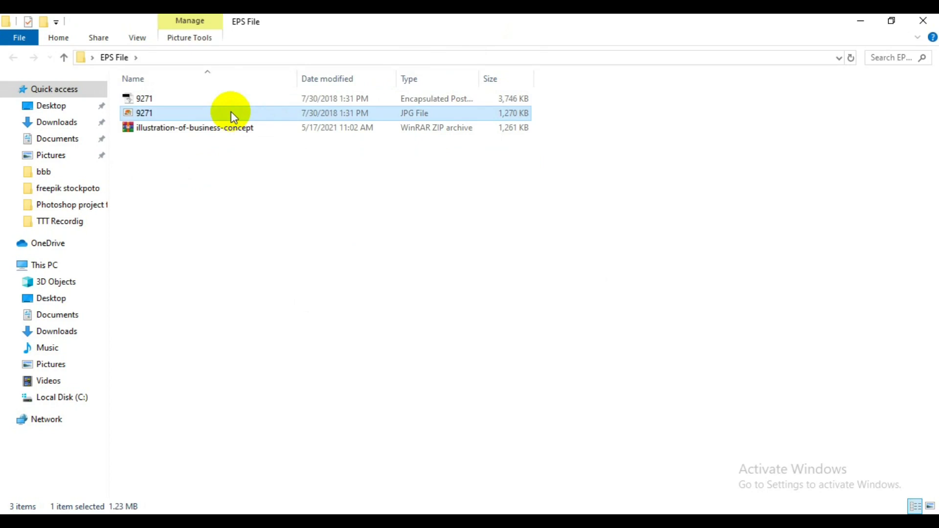
pyautogui.hotkey('shift', 'Delete')
pyautogui.press('Return')
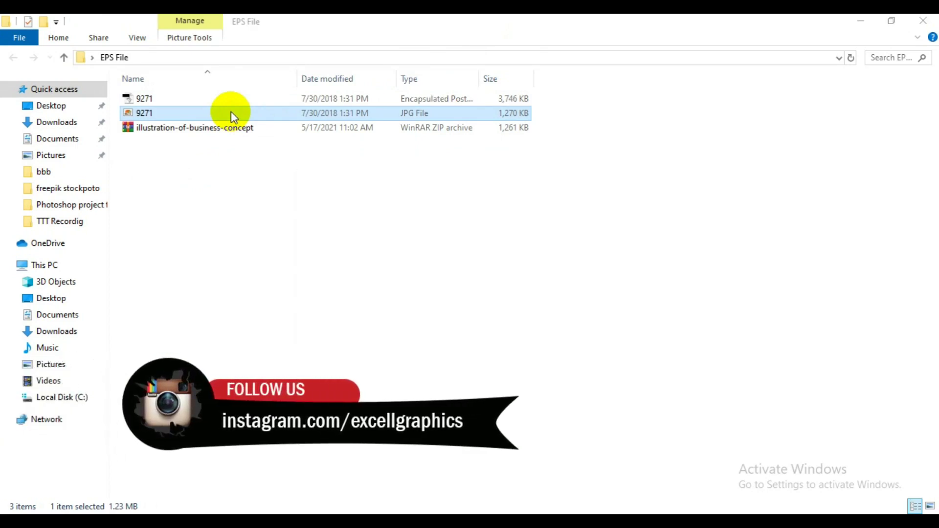
pyautogui.click(285, 98)
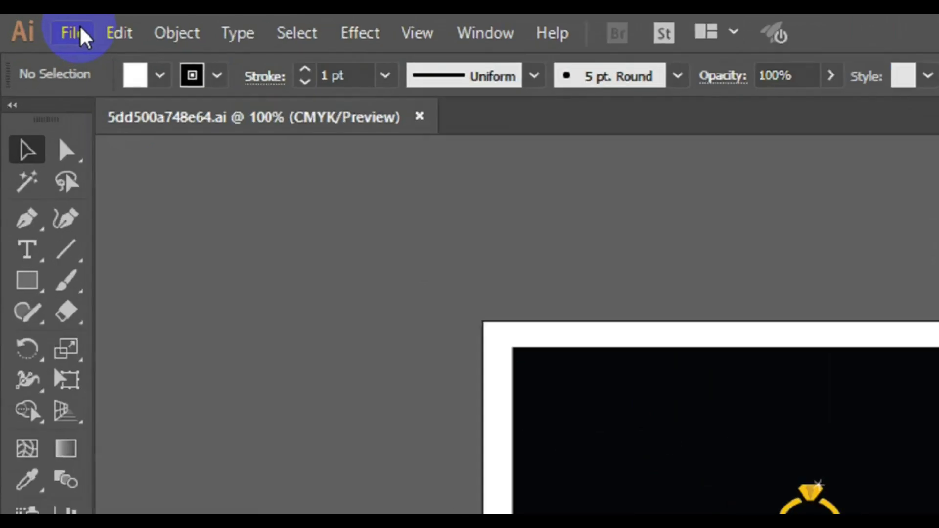
# - Open 9271 EPS from Desktop > EPS File in Illustrator
pyautogui.click(43, 25)
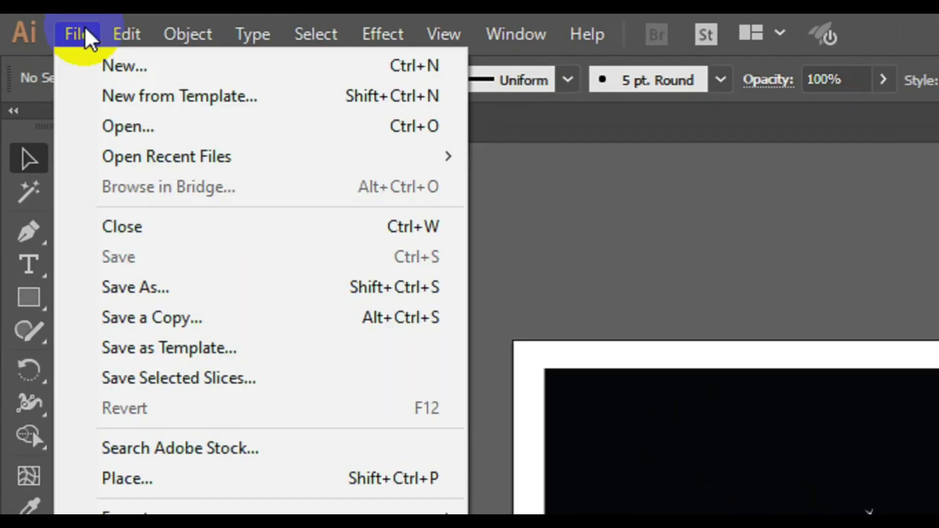
pyautogui.click(156, 130)
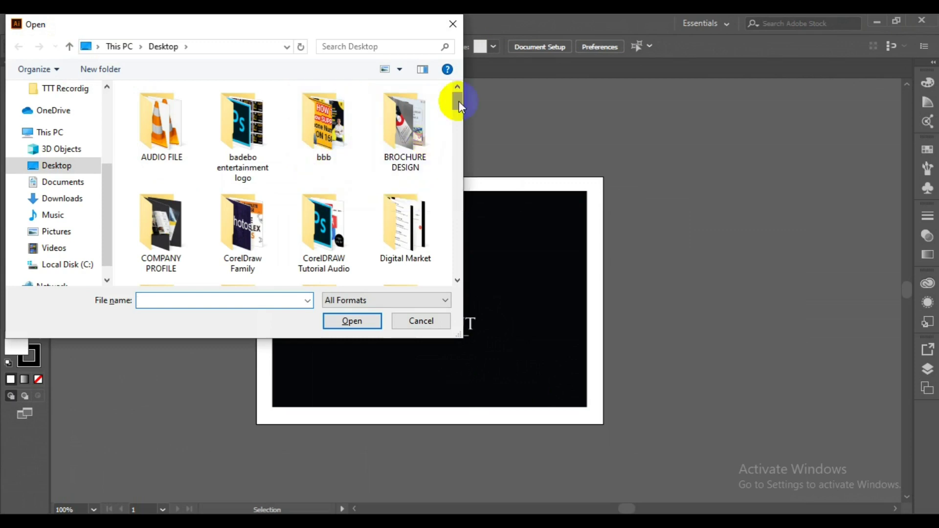
pyautogui.moveTo(459, 101)
pyautogui.mouseDown()
pyautogui.moveTo(459, 176)
pyautogui.moveTo(459, 106)
pyautogui.mouseUp()
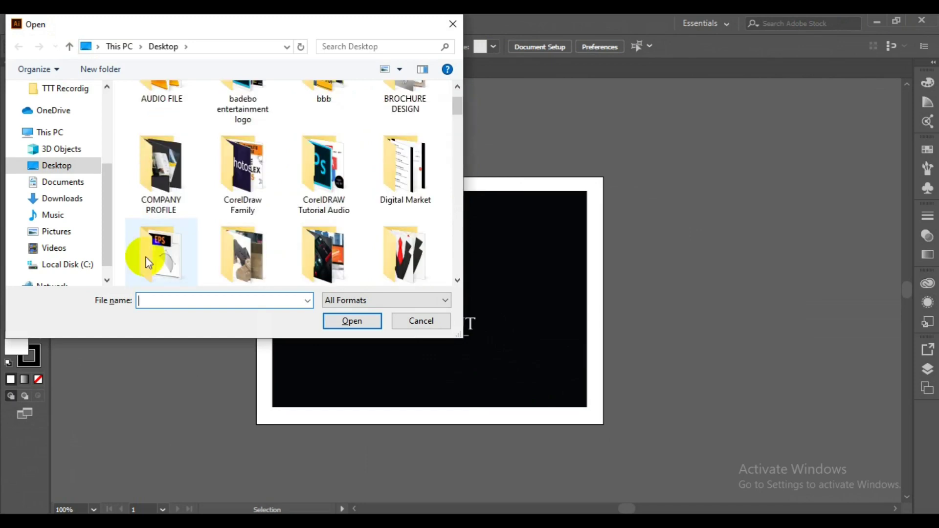
pyautogui.moveTo(460, 104); pyautogui.dragTo(458, 112)
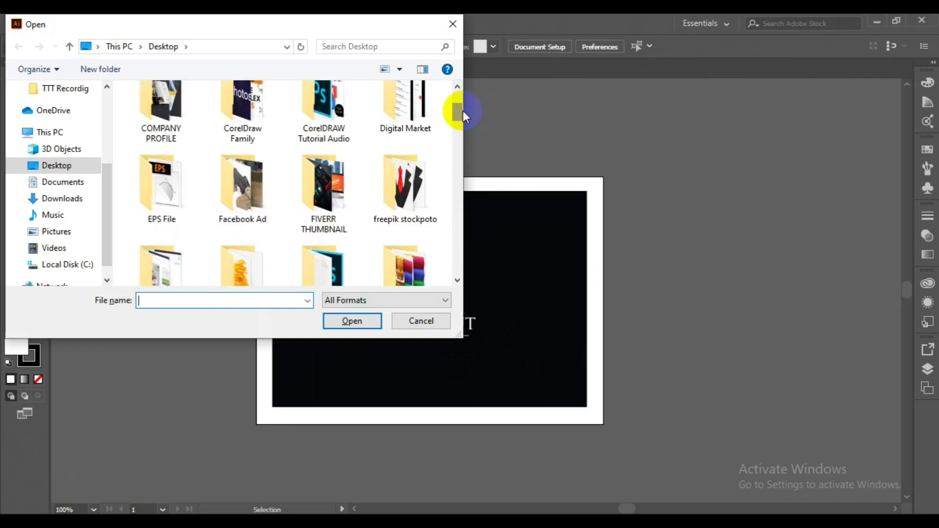
pyautogui.click(160, 201)
pyautogui.doubleClick(160, 201)
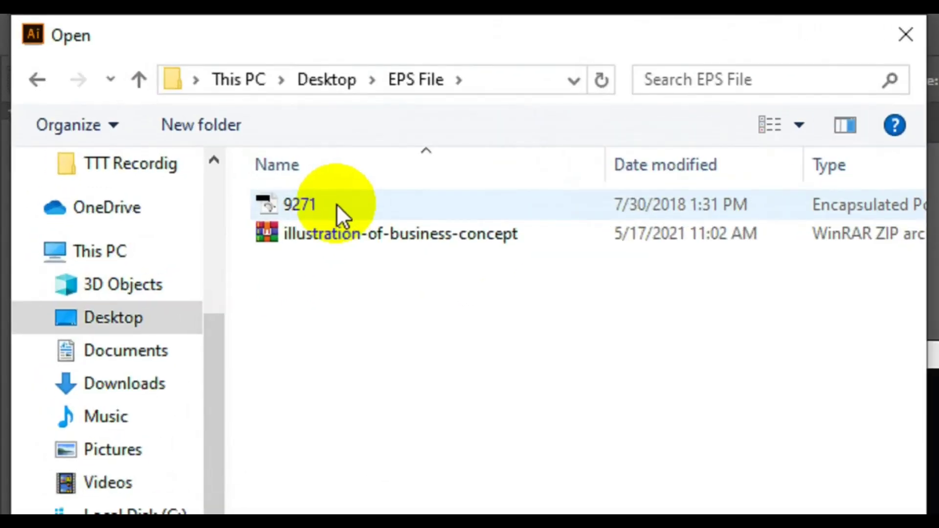
pyautogui.click(337, 204)
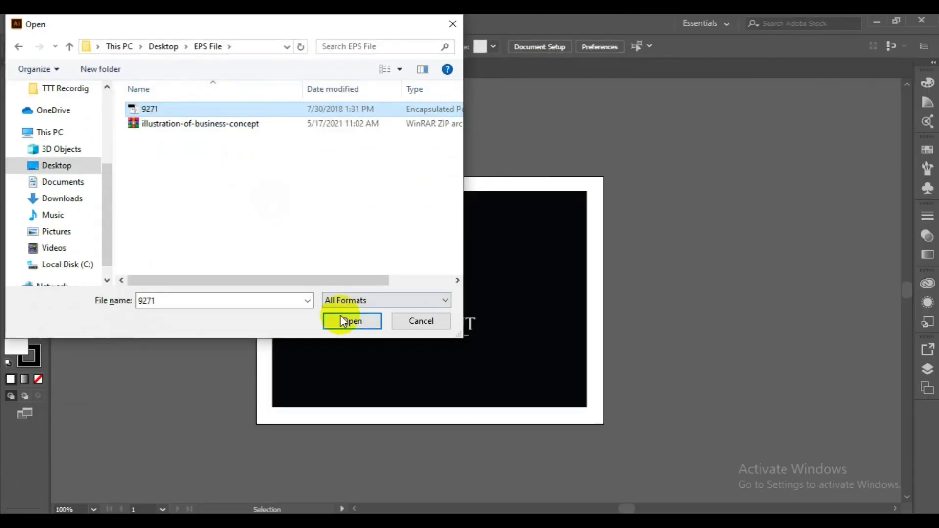
pyautogui.click(344, 321)
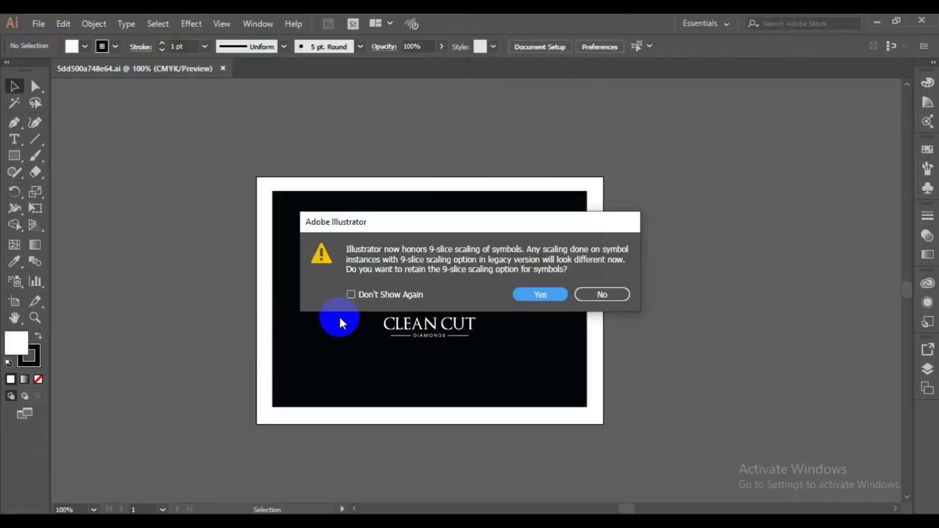
# - Keep 9-slice scaling, then scroll across the converted 9271 icon grid
pyautogui.click(533, 295)
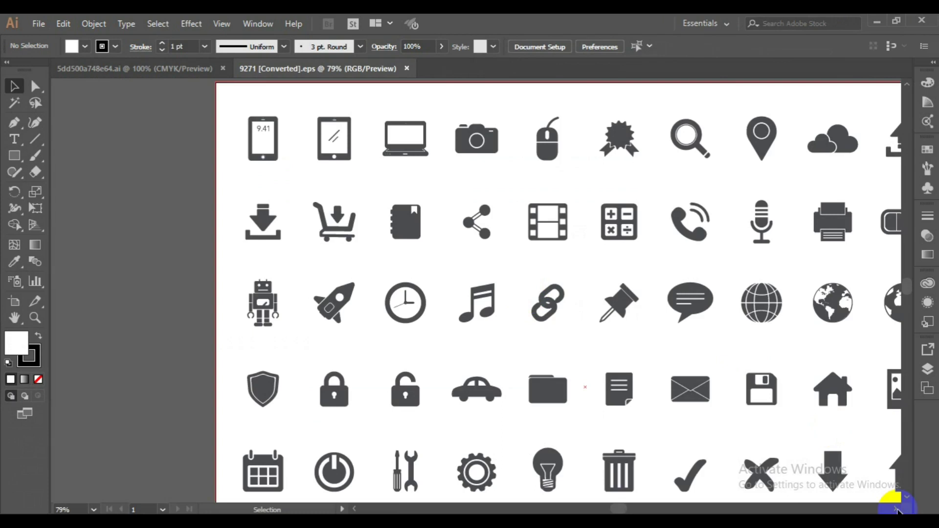
pyautogui.click(898, 509)
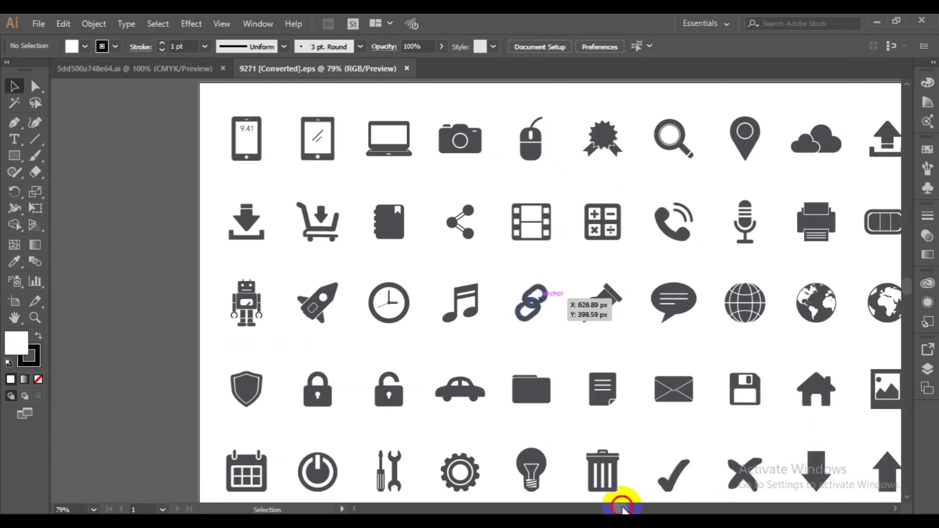
pyautogui.moveTo(623, 509); pyautogui.dragTo(643, 508)
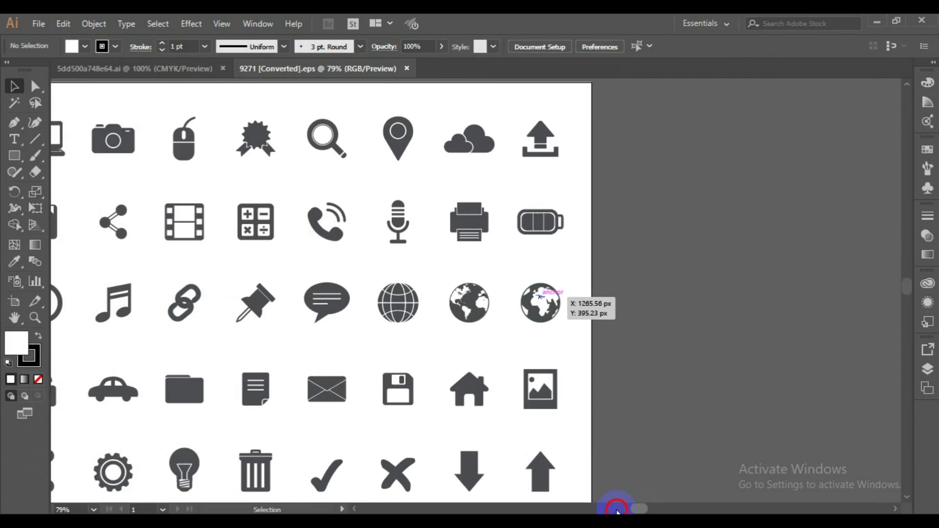
pyautogui.click(616, 509)
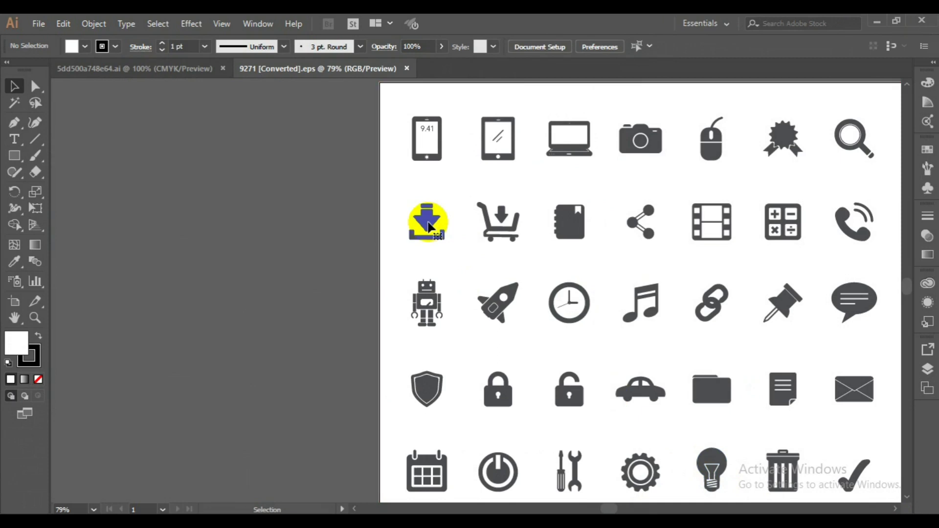
# - Fill the download icon red
pyautogui.click(428, 226)
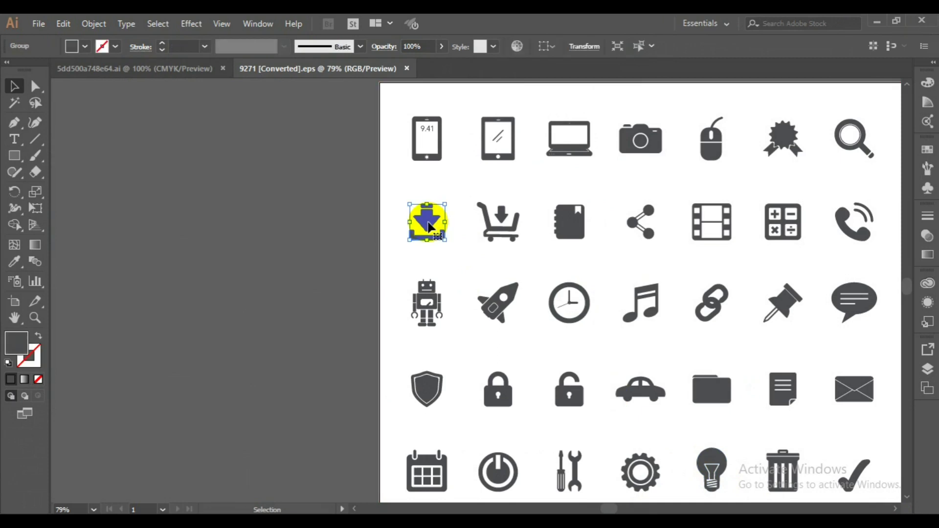
pyautogui.click(86, 47)
pyautogui.click(48, 71)
pyautogui.click(271, 234)
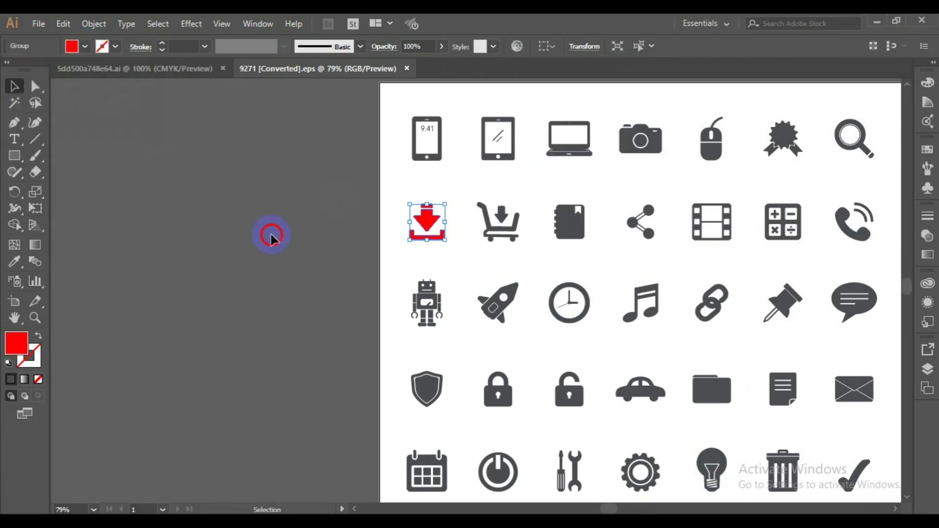
pyautogui.click(503, 274)
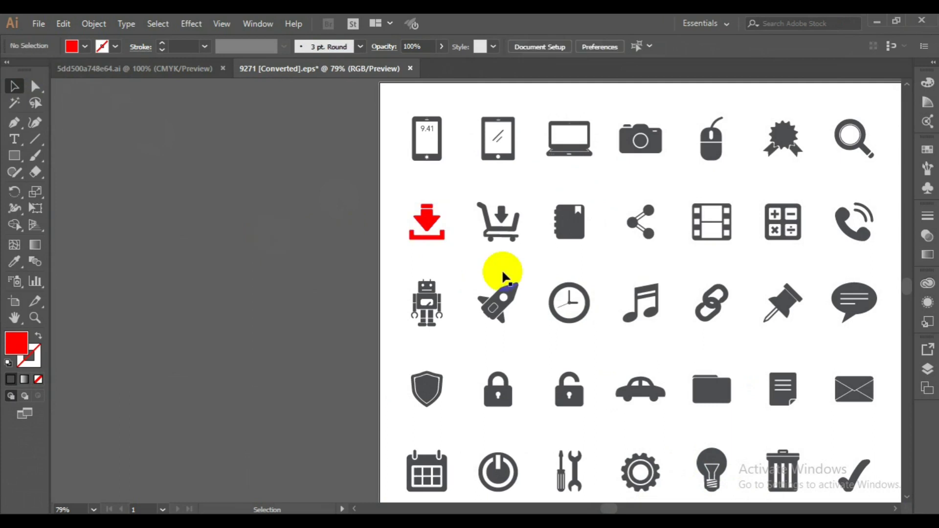
# - Fill the shield icon with a dark blue swatch
pyautogui.click(417, 401)
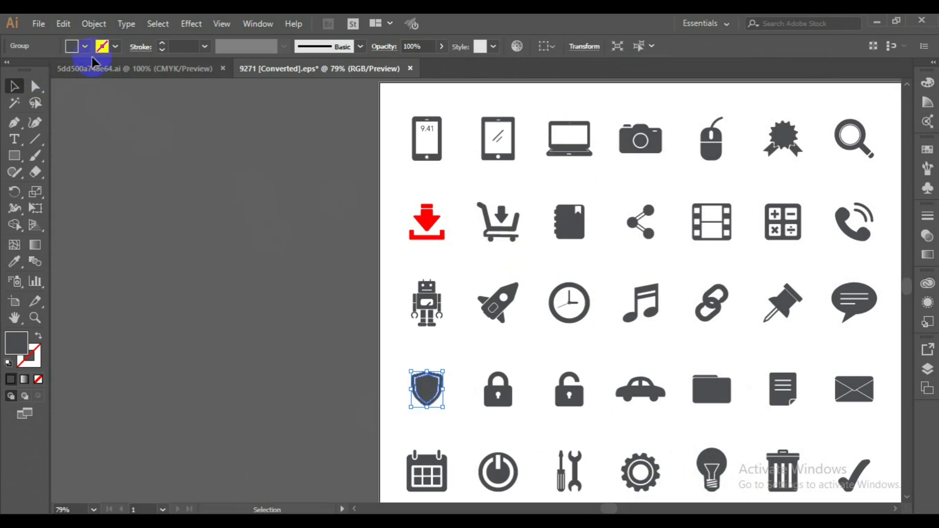
pyautogui.click(85, 46)
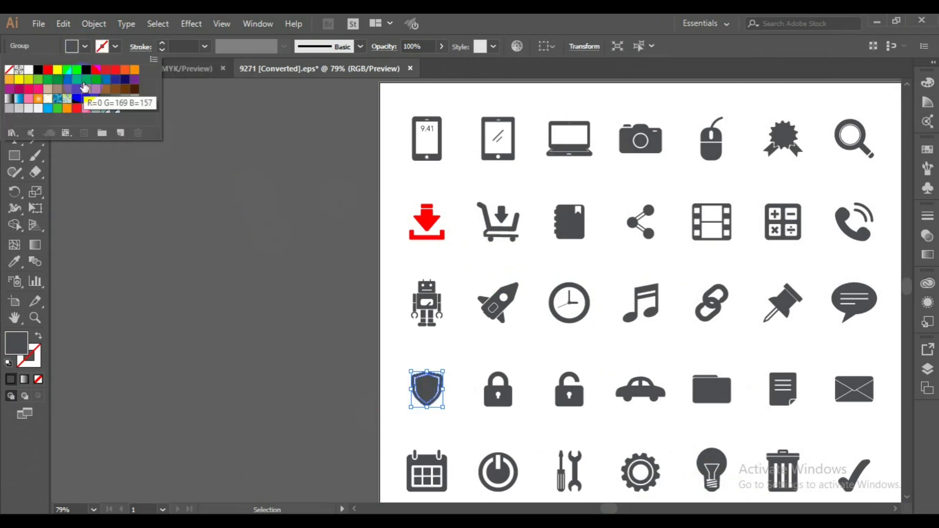
pyautogui.click(115, 80)
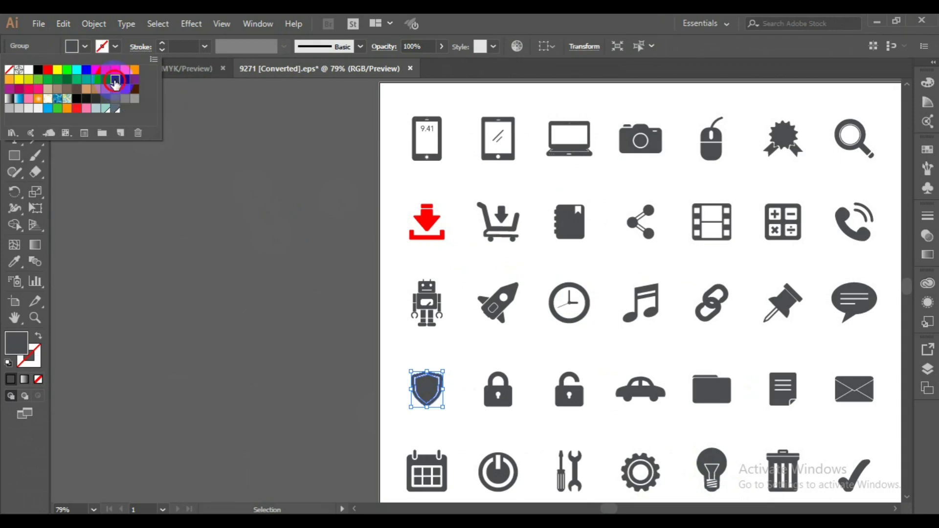
pyautogui.click(499, 381)
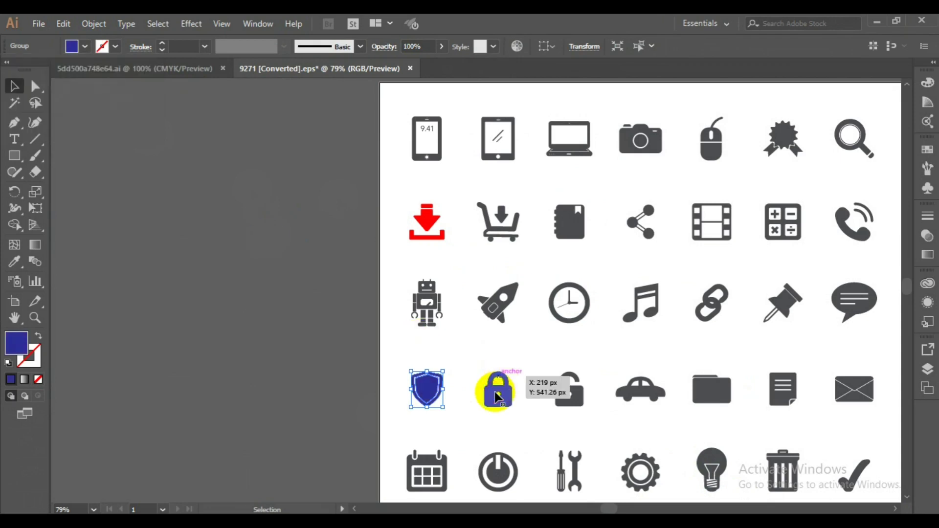
# - Fill the padlock icon a saturated blue chosen in the Color Picker
pyautogui.click(496, 394)
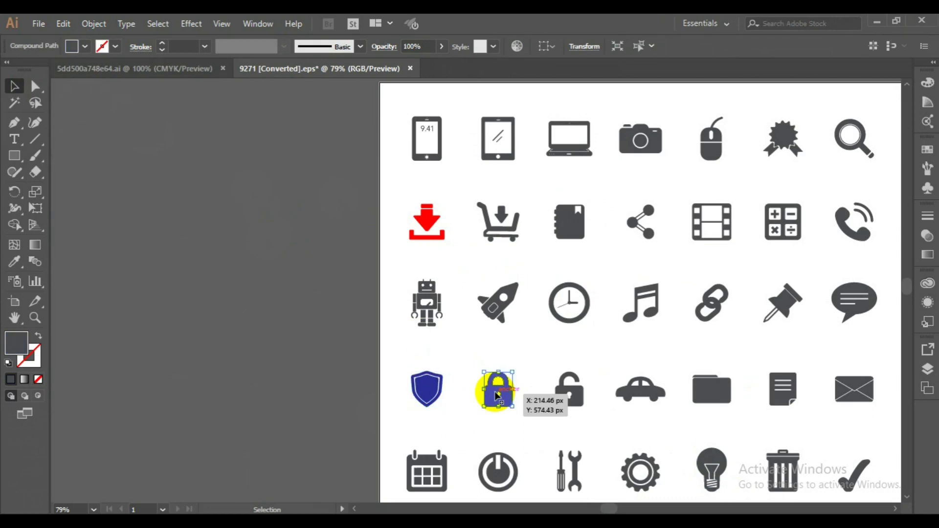
pyautogui.click(23, 351)
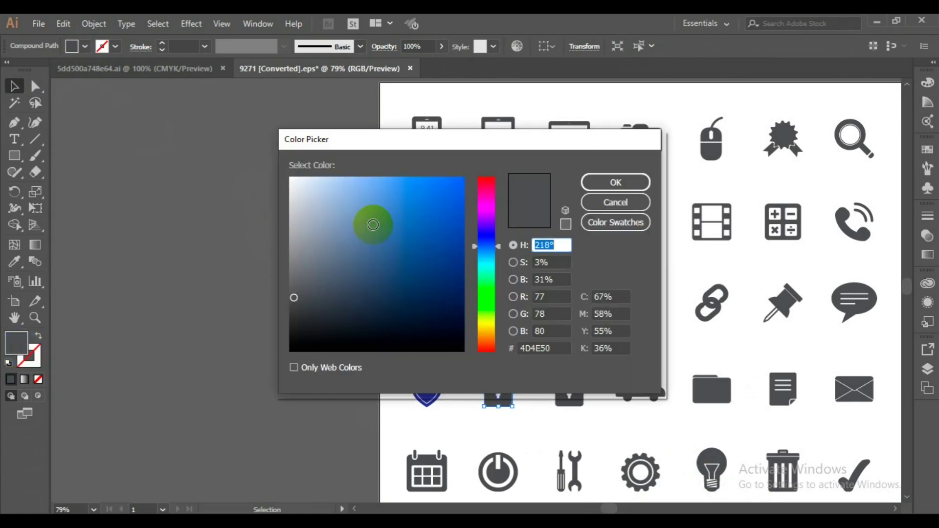
pyautogui.click(441, 208)
pyautogui.click(606, 186)
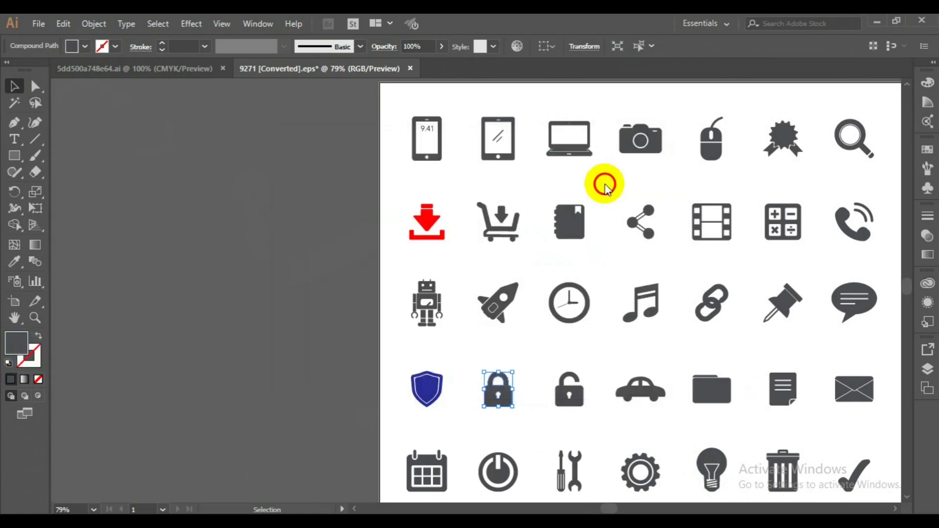
pyautogui.click(347, 300)
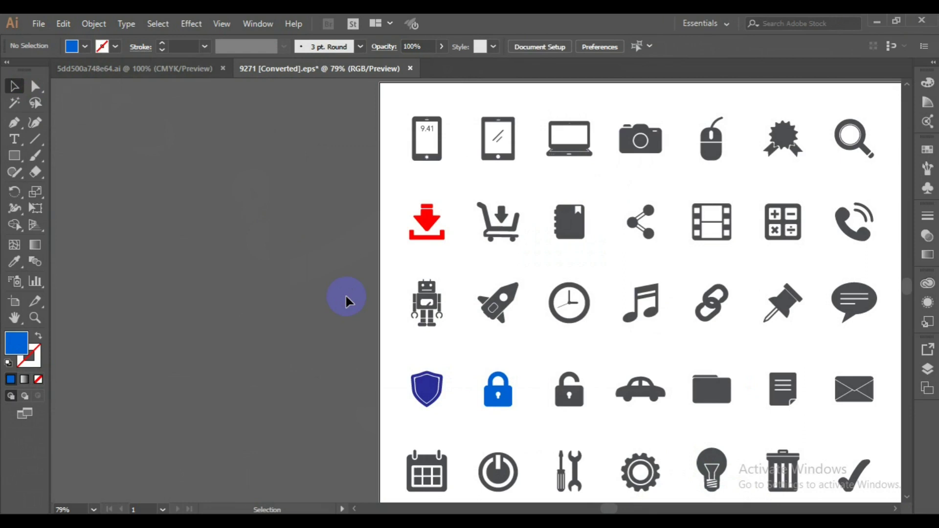
pyautogui.moveTo(650, 461); pyautogui.dragTo(694, 465)
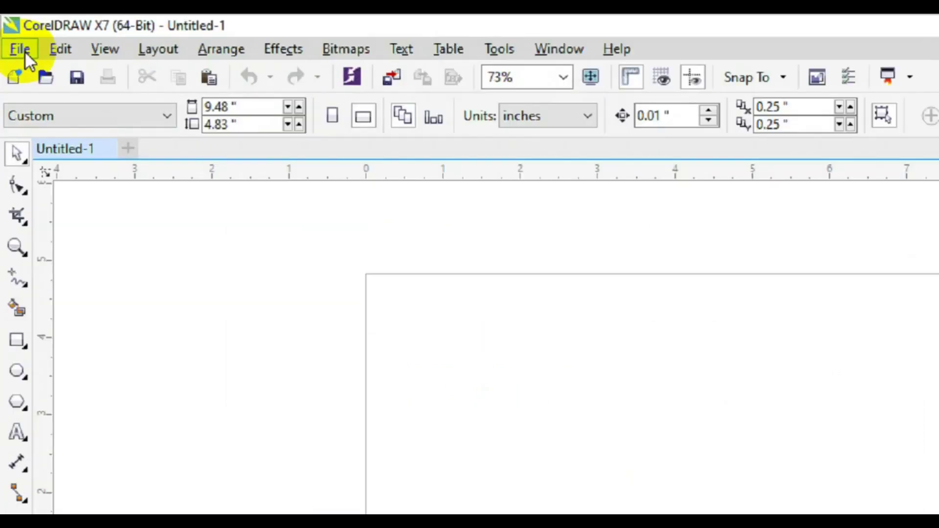
# - Open 9271 from Desktop > EPS File in CorelDRAW
pyautogui.click(16, 38)
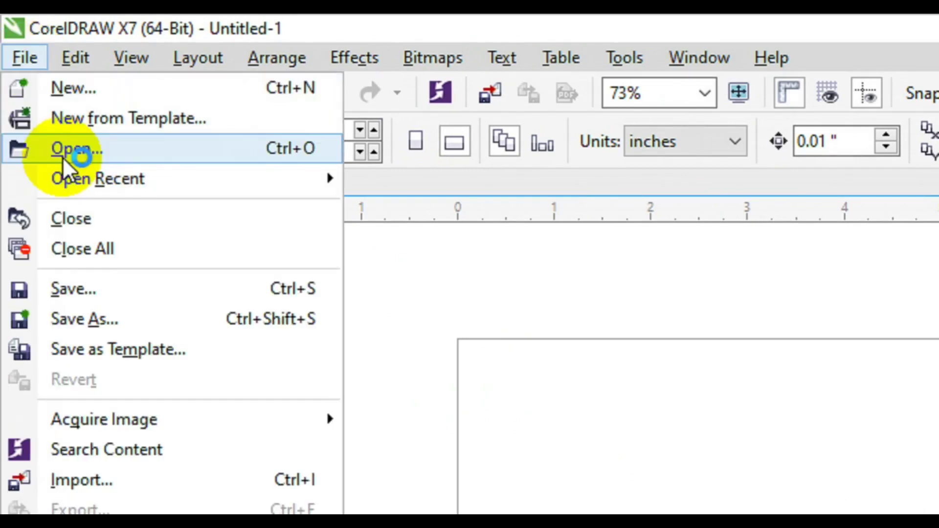
pyautogui.click(64, 157)
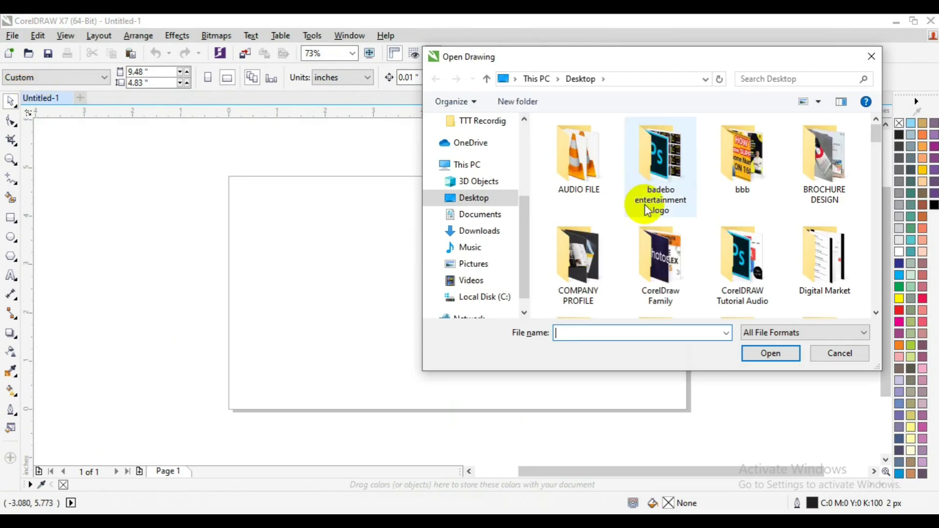
pyautogui.moveTo(879, 132); pyautogui.dragTo(880, 149)
pyautogui.click(589, 183)
pyautogui.doubleClick(589, 183)
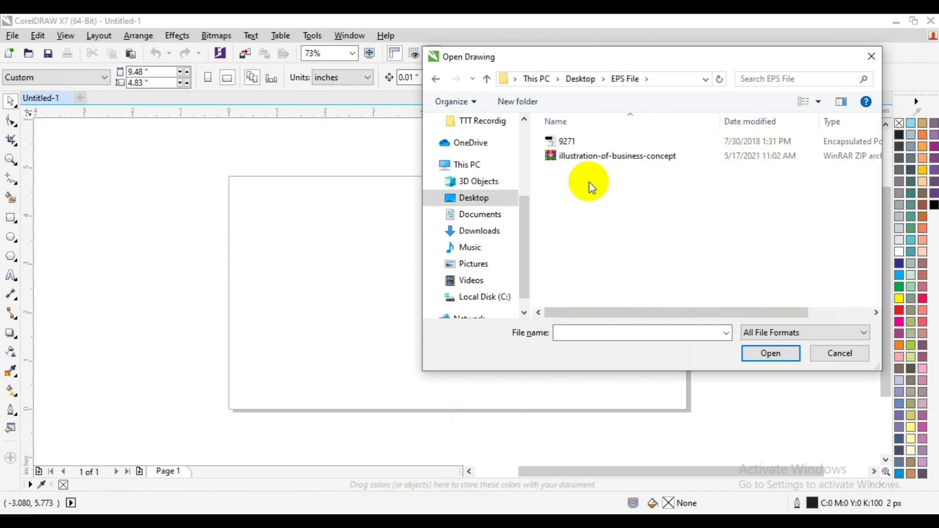
pyautogui.click(591, 143)
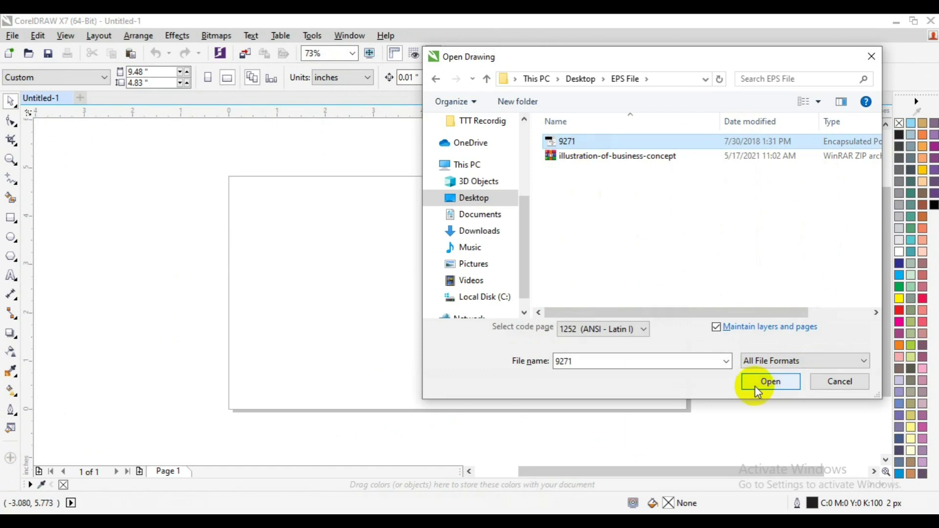
pyautogui.click(756, 386)
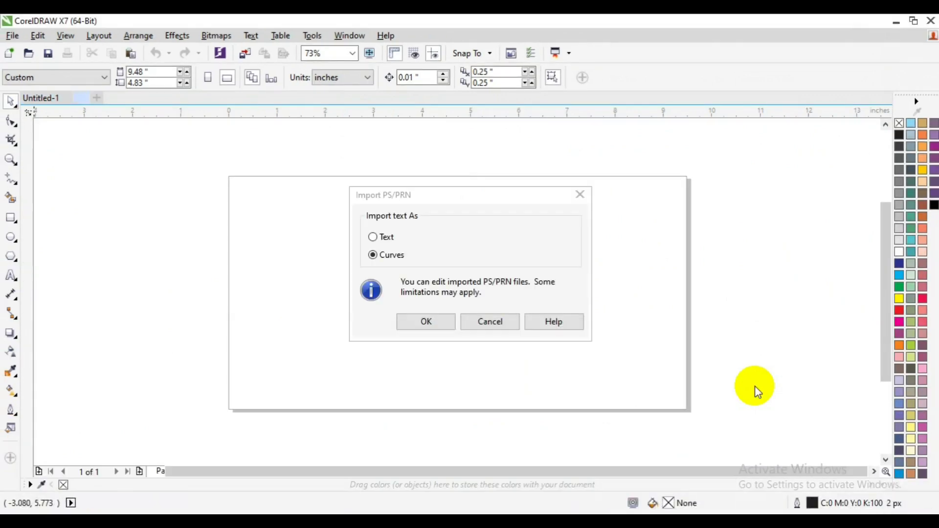
# - Import the text as curves and fill the car icon dark blue
pyautogui.click(420, 325)
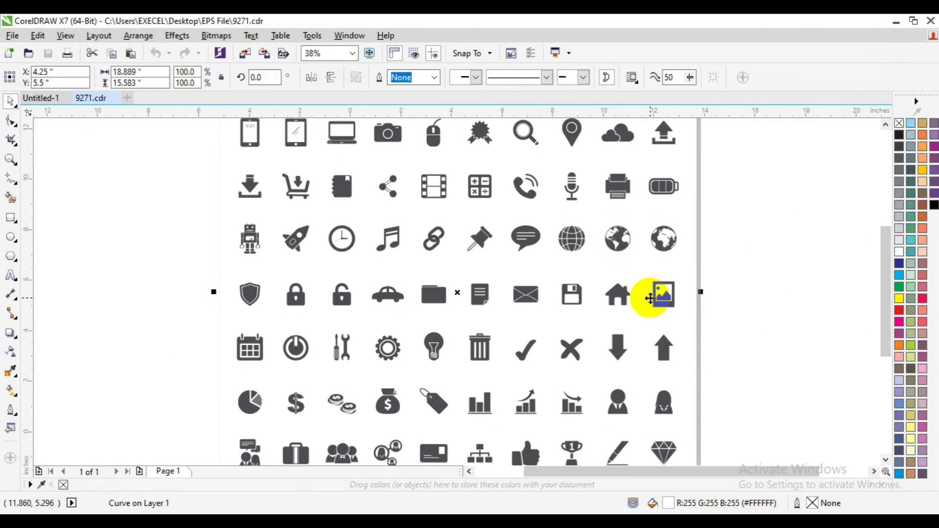
pyautogui.click(751, 213)
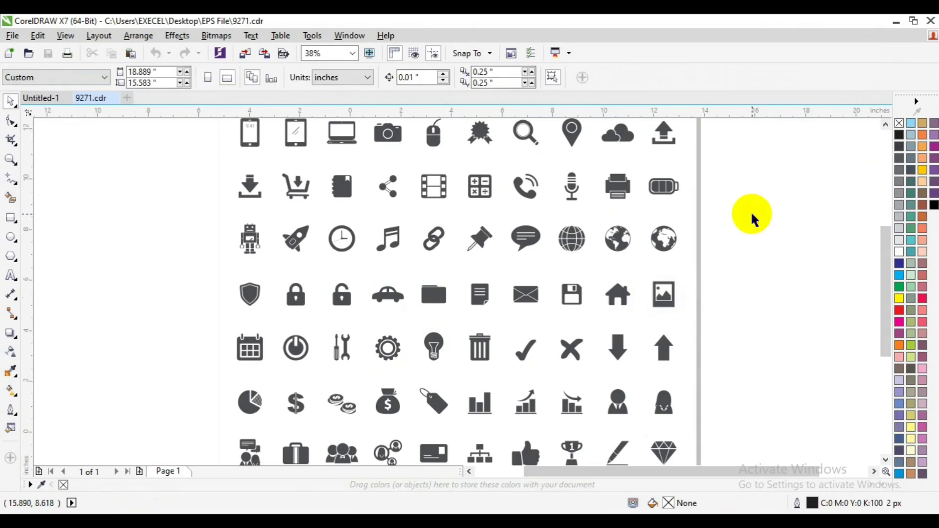
pyautogui.click(394, 297)
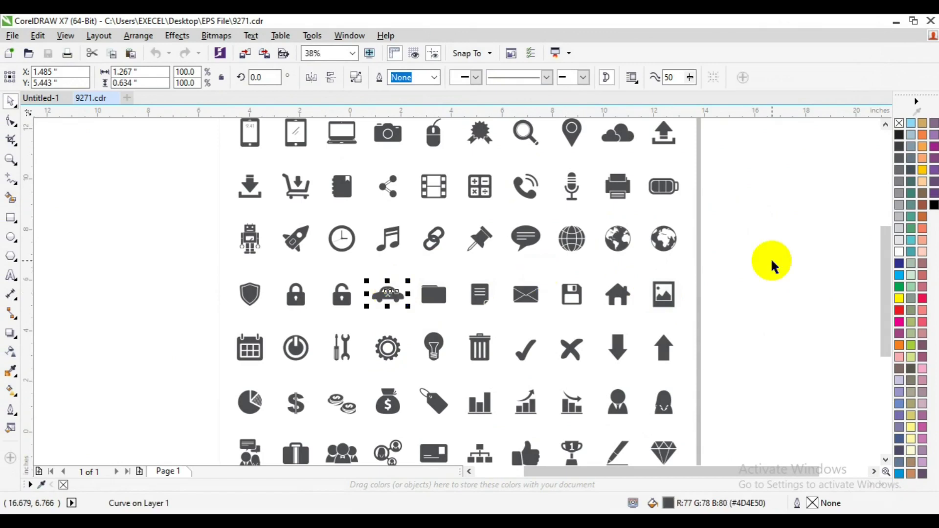
pyautogui.click(897, 264)
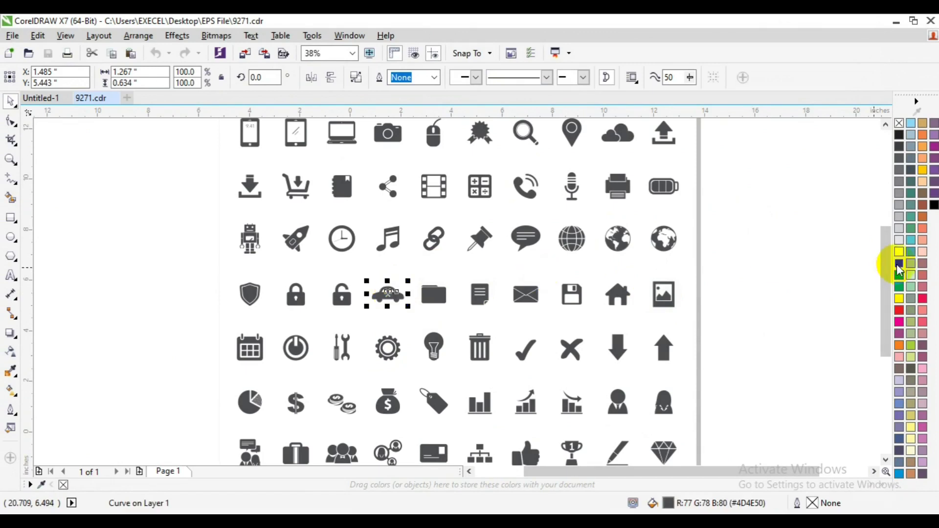
pyautogui.click(785, 265)
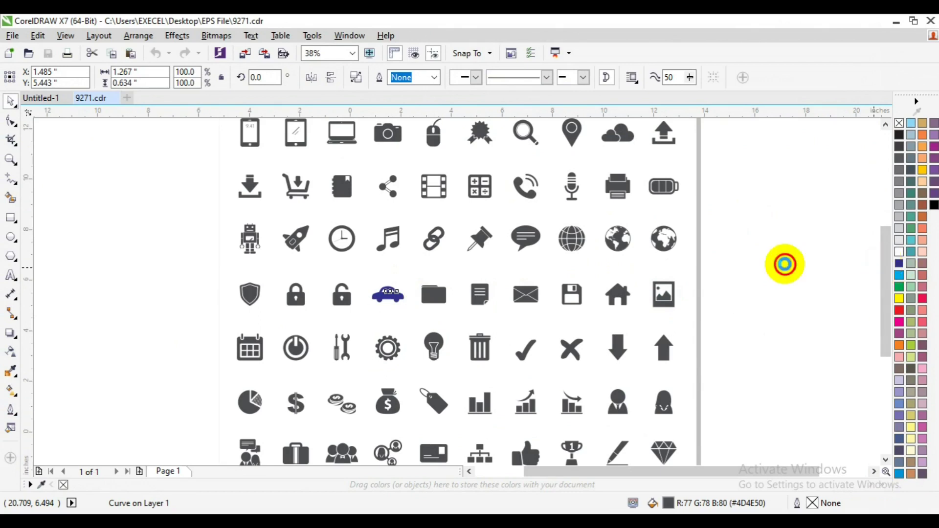
# - Colour the house icon red
pyautogui.click(625, 295)
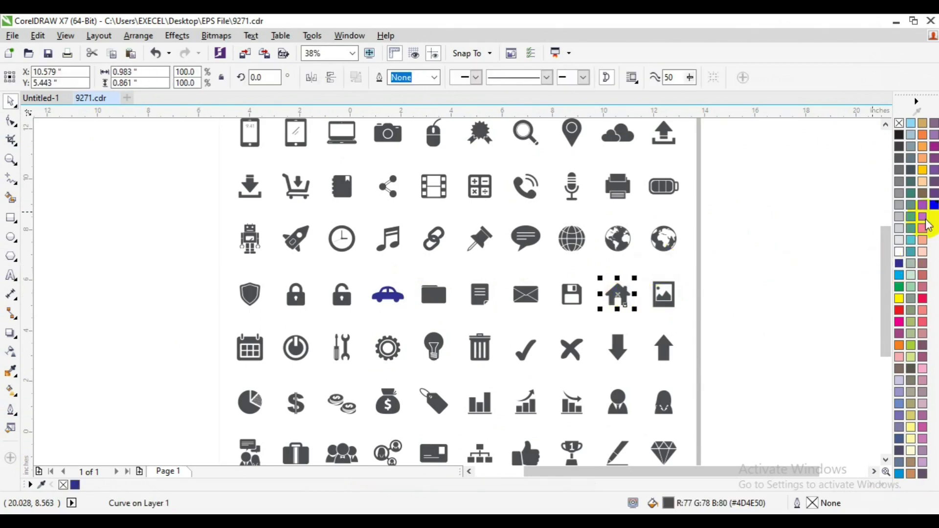
pyautogui.rightClick(898, 311)
pyautogui.click(755, 285)
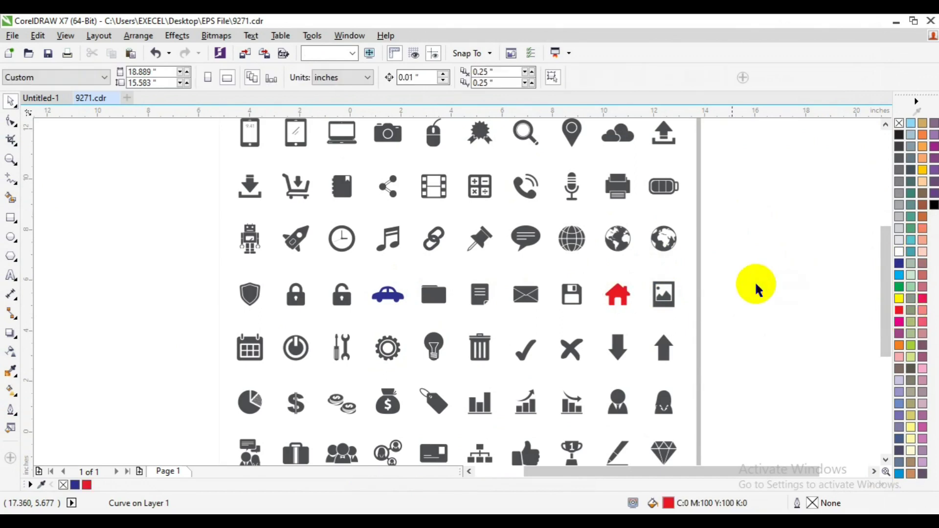
# - Fill the pushpin icon green
pyautogui.click(478, 242)
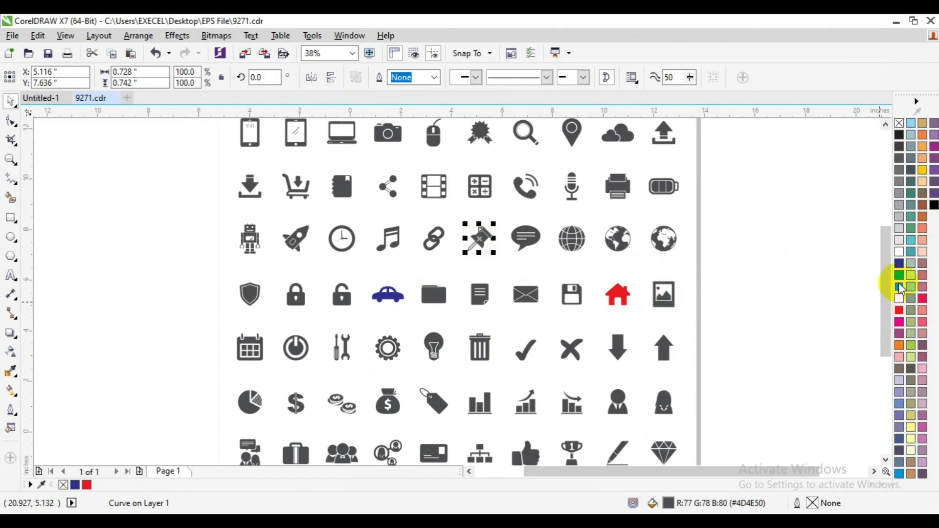
pyautogui.click(900, 286)
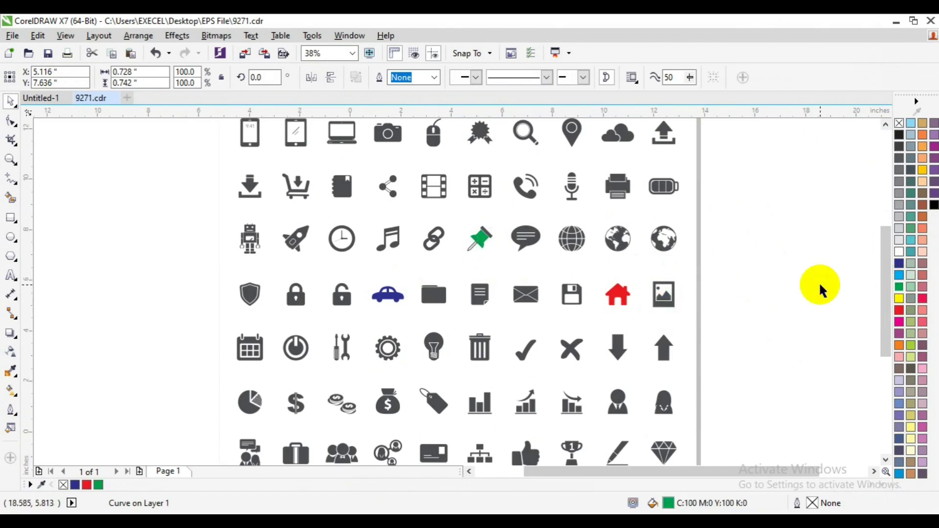
pyautogui.click(821, 289)
pyautogui.click(487, 233)
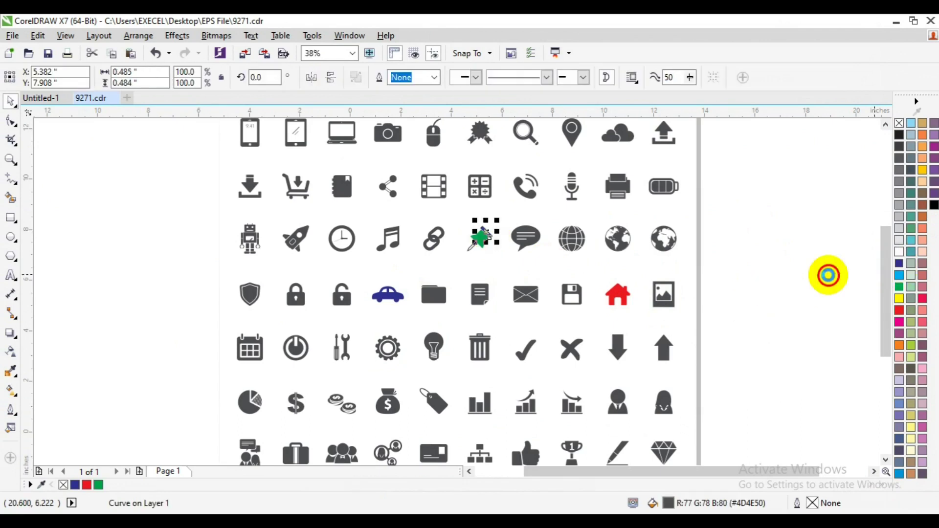
pyautogui.click(828, 274)
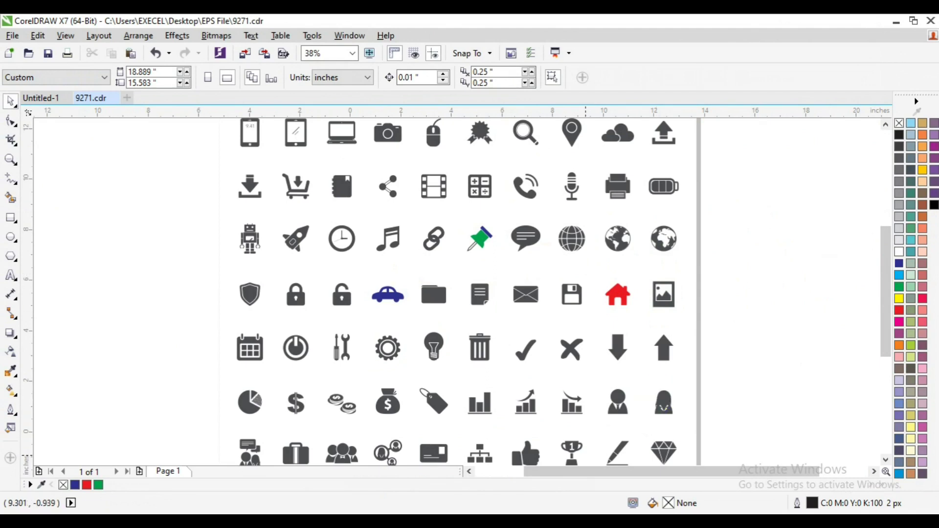
# - In Photoshop, open 9271 EPS from the EPS File folder
pyautogui.click(587, 455)
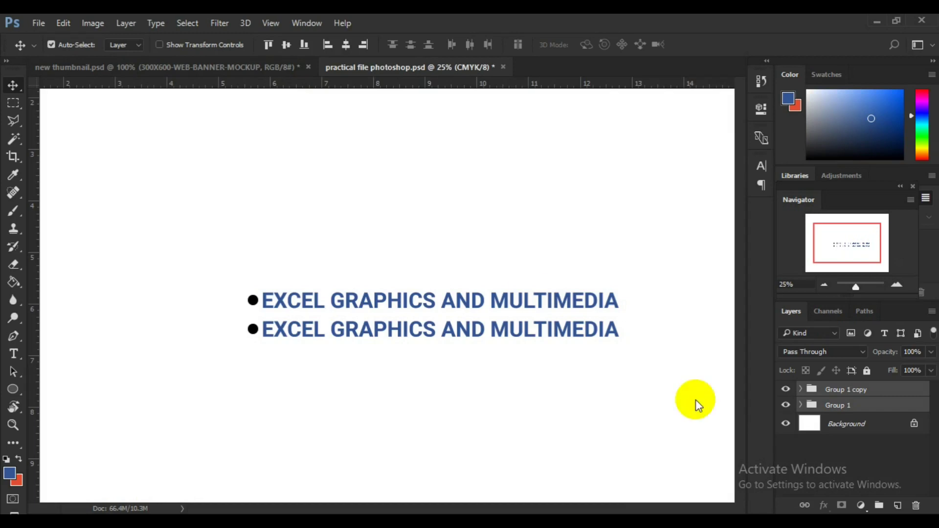
pyautogui.click(39, 23)
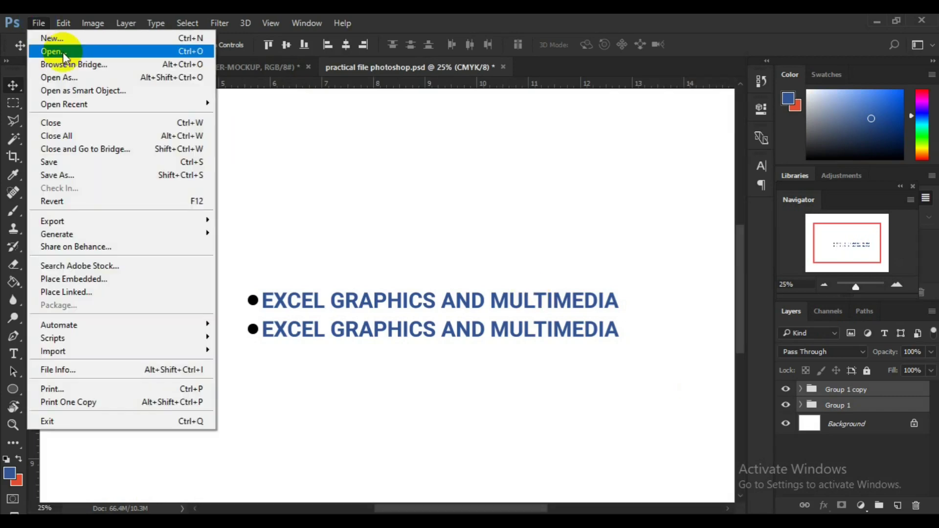
pyautogui.click(62, 52)
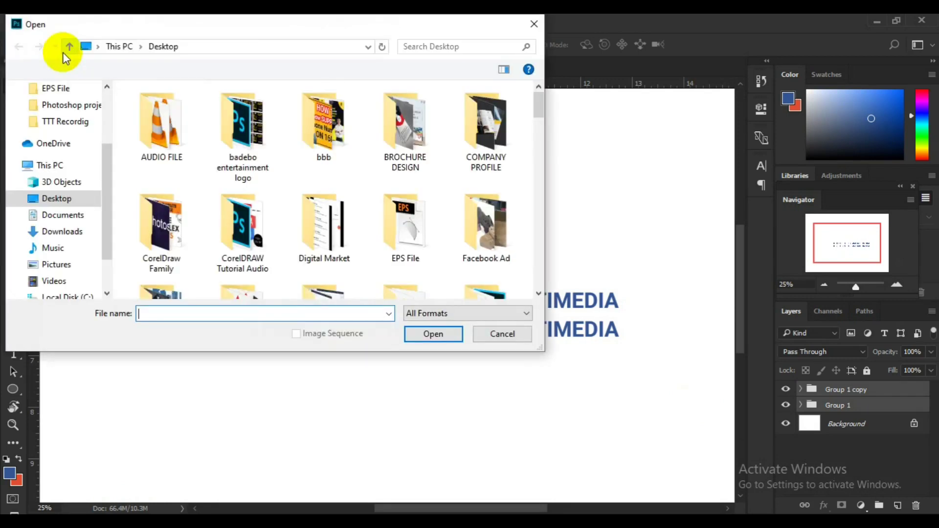
pyautogui.moveTo(536, 112)
pyautogui.mouseDown()
pyautogui.moveTo(538, 151)
pyautogui.moveTo(535, 119)
pyautogui.mouseUp()
pyautogui.doubleClick(391, 173)
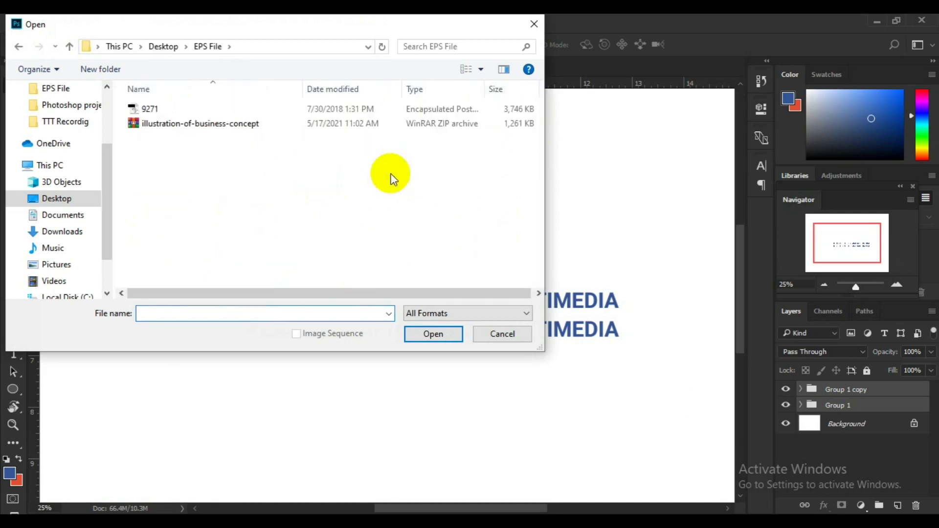
pyautogui.click(202, 108)
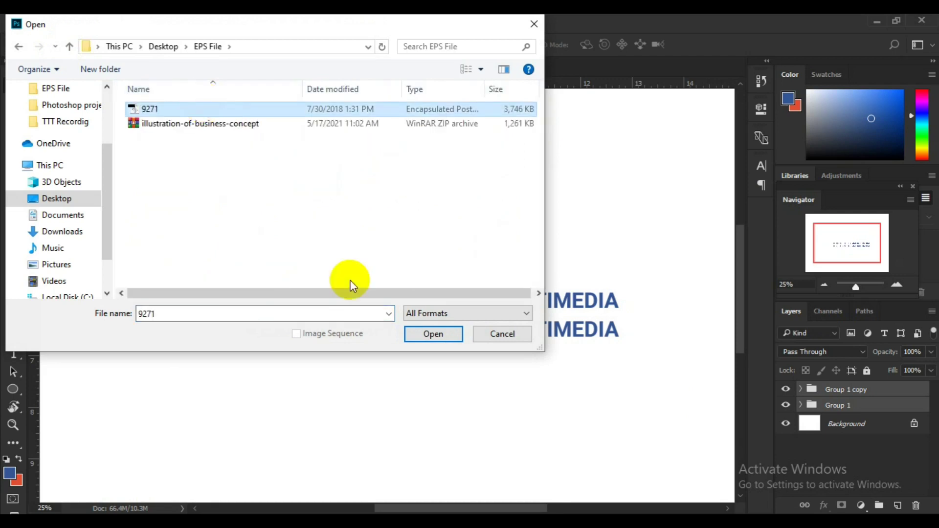
pyautogui.click(415, 336)
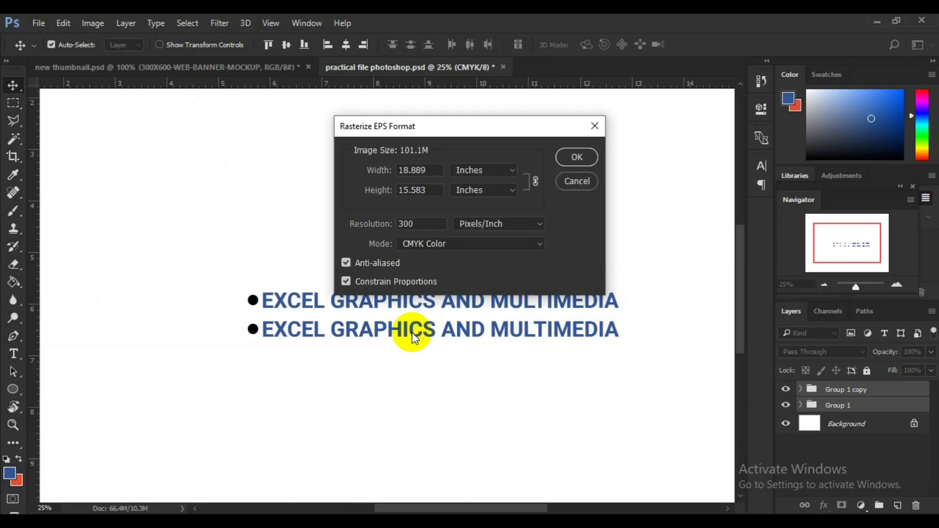
# - Rasterize the 9271 EPS at 18.889 × 15.583 inches, 300 pixels/inch, CMYK Color
pyautogui.click(582, 160)
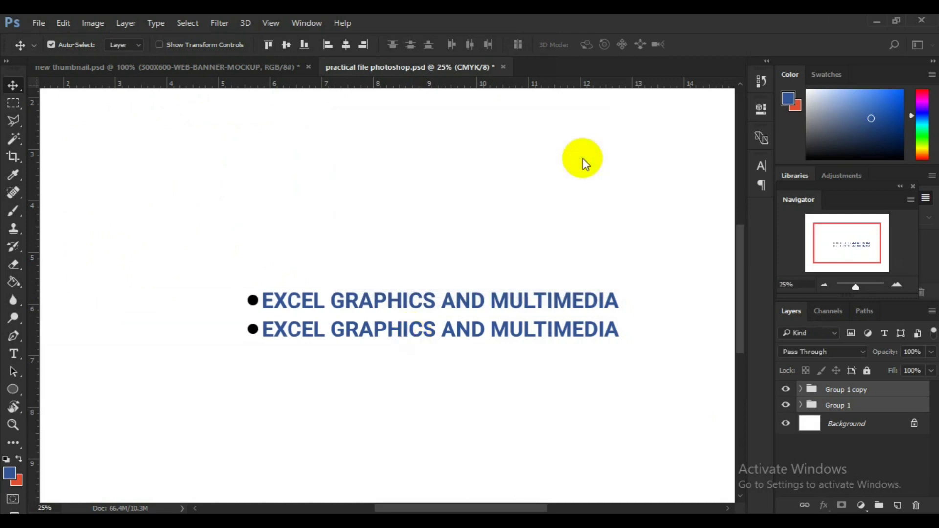